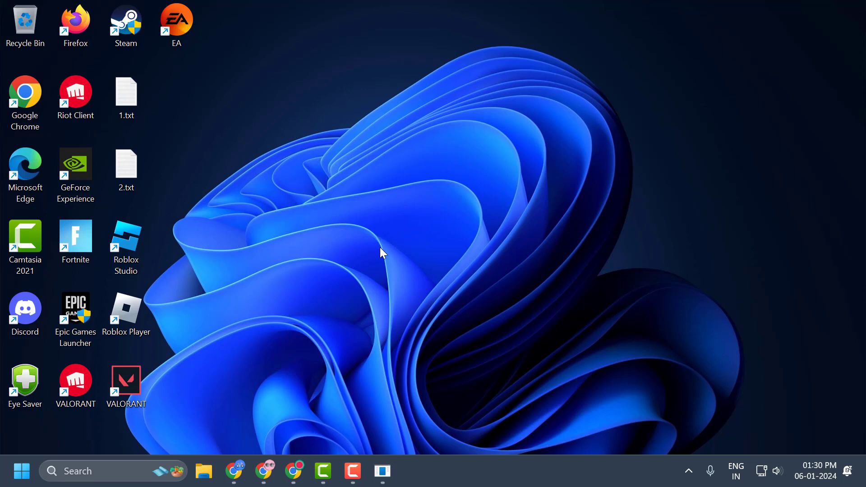
Verify the integrity of Counter-Strike 2's game files in Steam, view the game's library page, and minimize Steam.
left_click(383, 472)
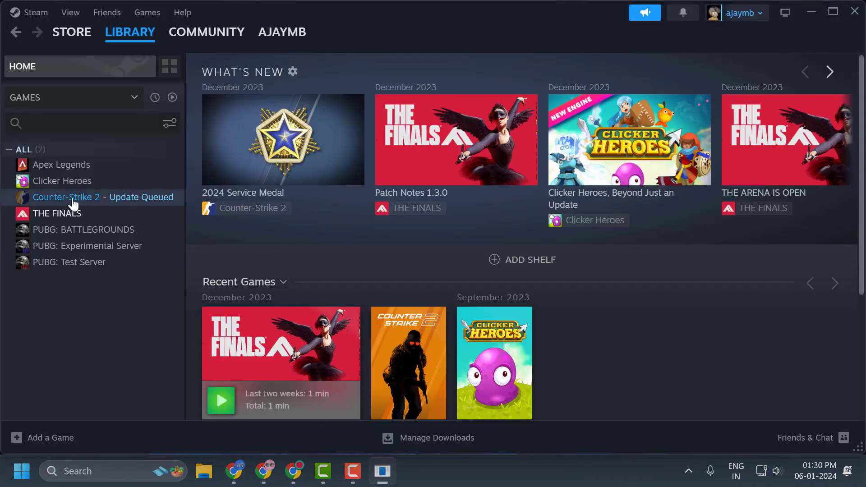
right_click(78, 198)
left_click(121, 310)
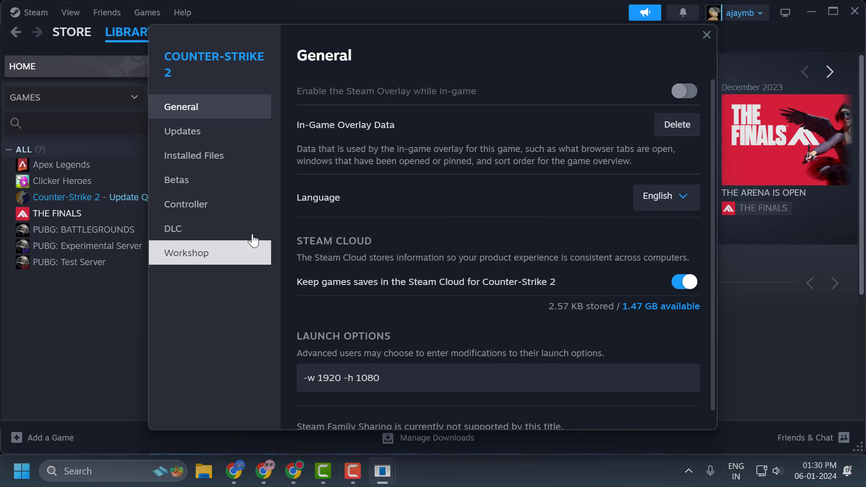
left_click(225, 164)
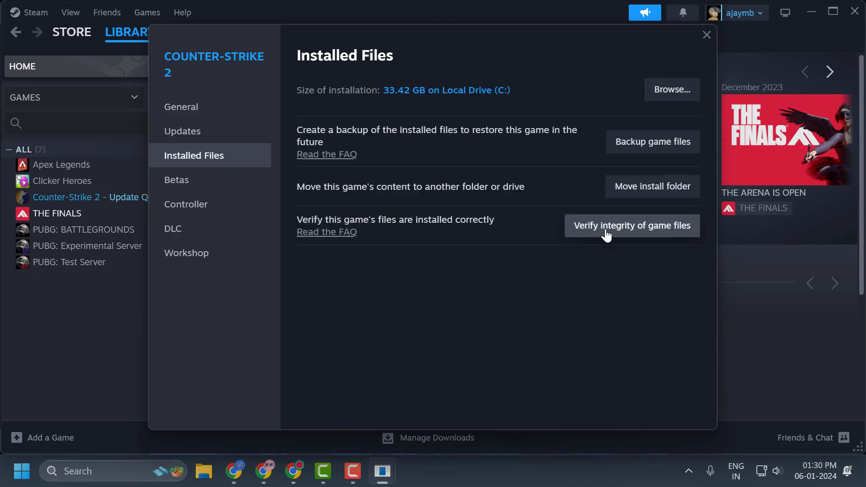
left_click(624, 233)
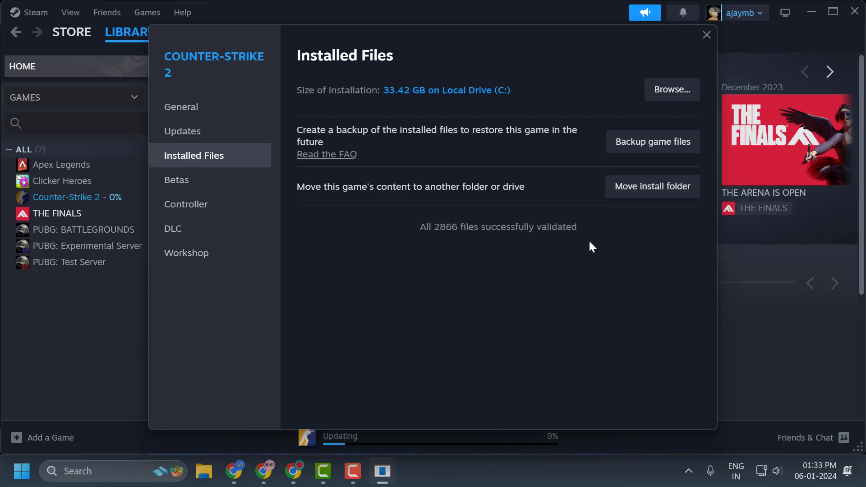
left_click(707, 35)
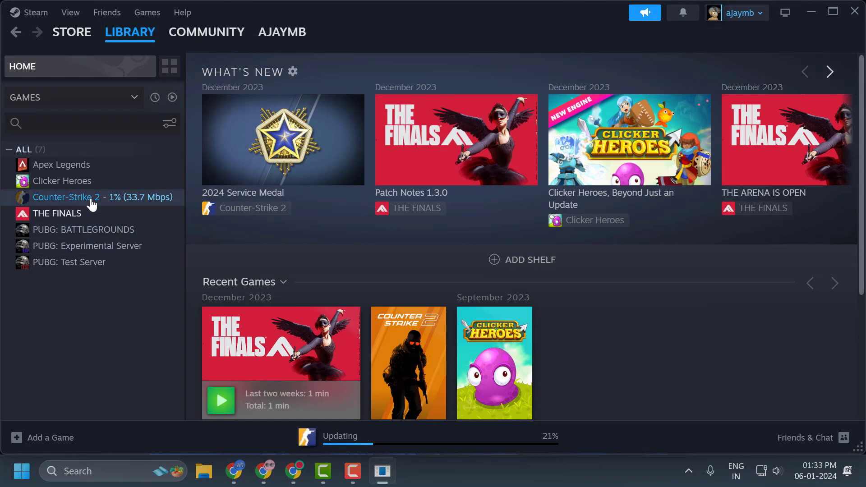
left_click(77, 203)
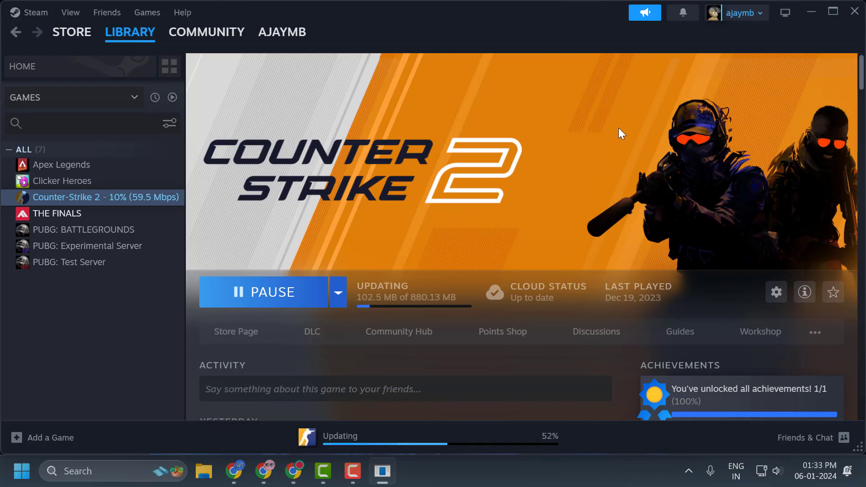
left_click(813, 15)
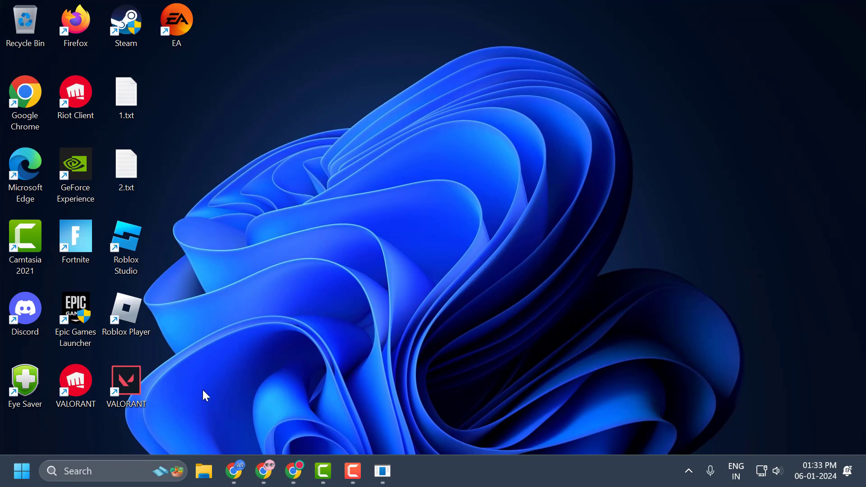
Open Device Manager and select the graphics card listed under Display adaptors.
right_click(23, 477)
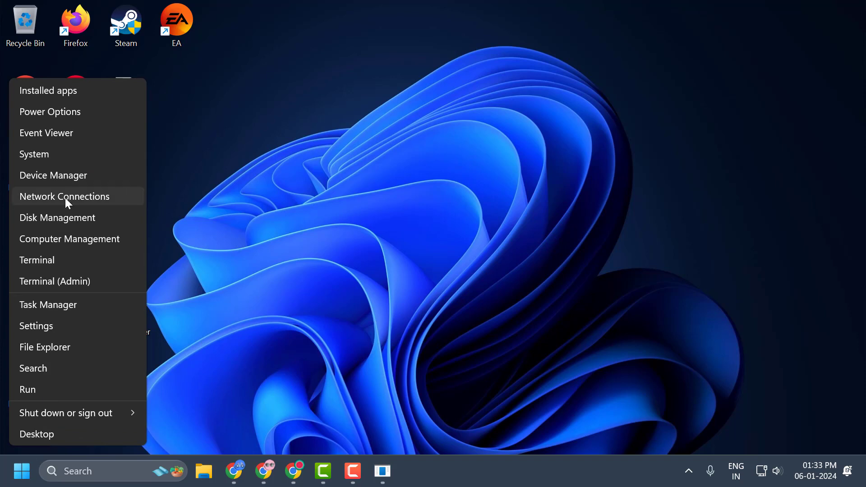
left_click(69, 181)
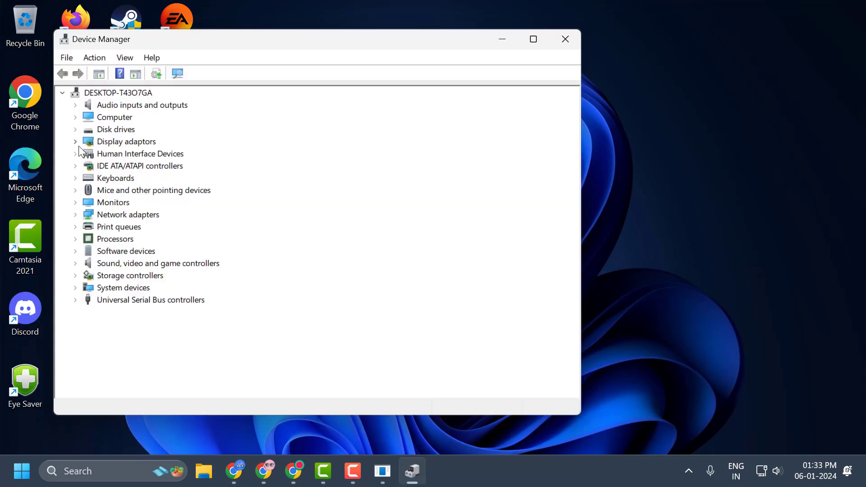
left_click(76, 143)
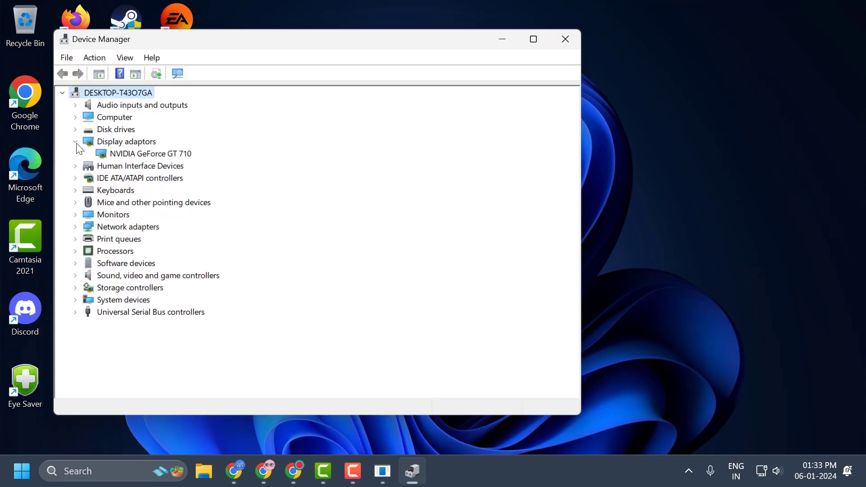
left_click(129, 154)
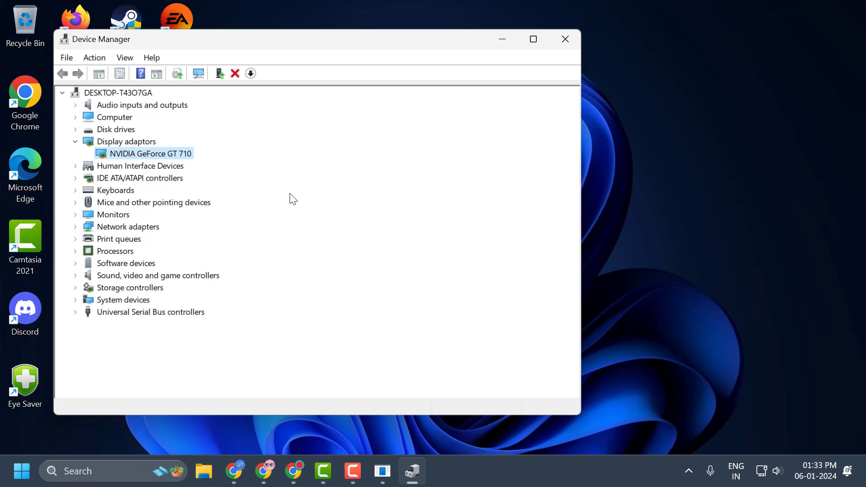
Switch to Chrome and search NVIDIA Driver Downloads for the driver matching the installed GeForce card and operating system.
left_click(292, 471)
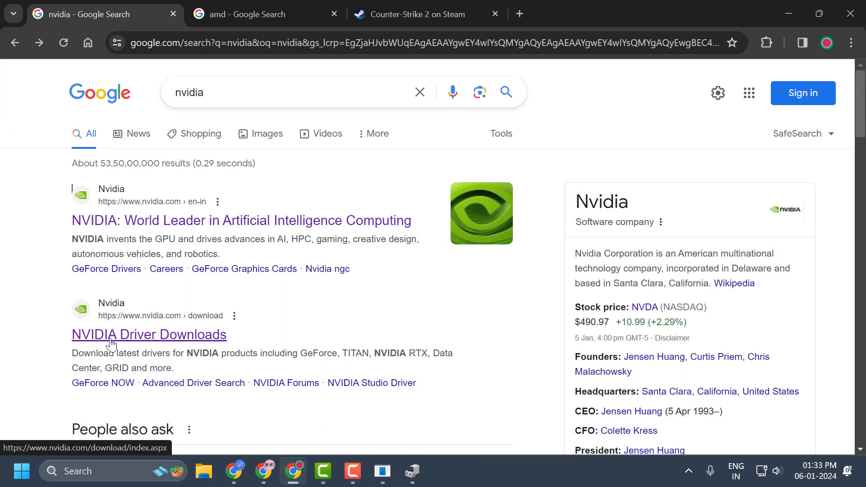
left_click(165, 344)
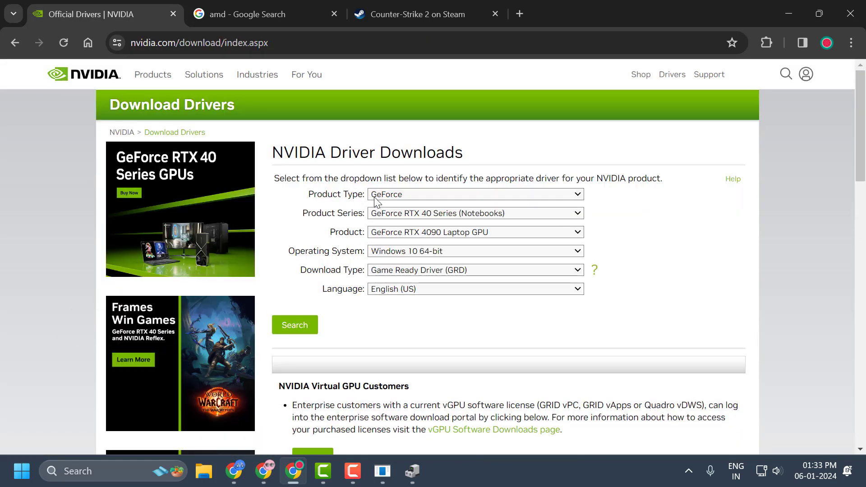
left_click(376, 198)
left_click(378, 209)
left_click(391, 214)
scroll(422, 344, "down", 5)
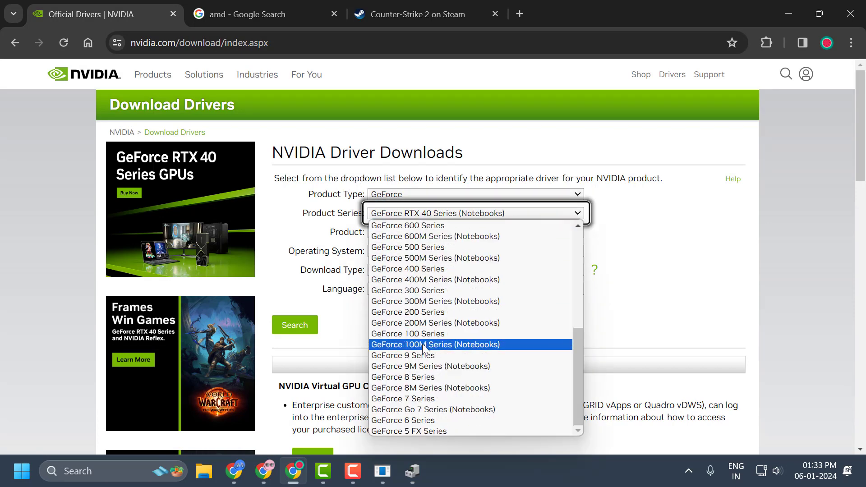
scroll(422, 316, "up", 1)
left_click(406, 247)
left_click(401, 232)
left_click(402, 360)
left_click(402, 251)
left_click(402, 284)
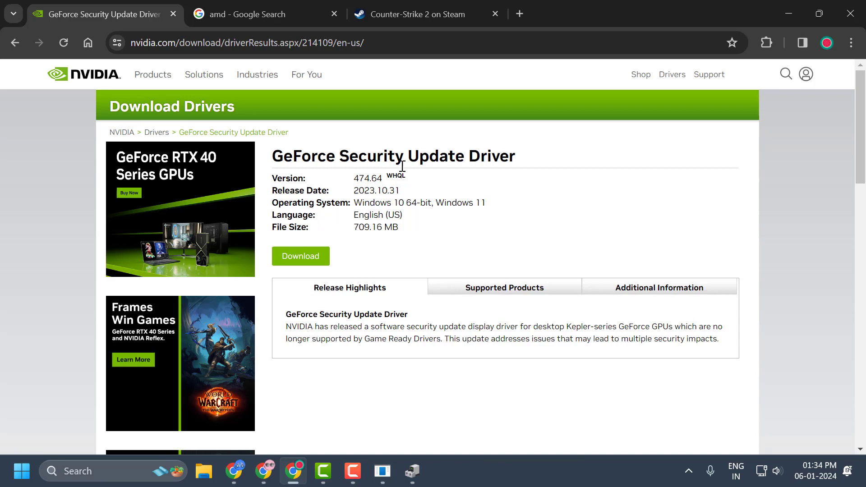
Download the GeForce Security Update Driver version 474.64 and check the download's progress.
left_click(305, 265)
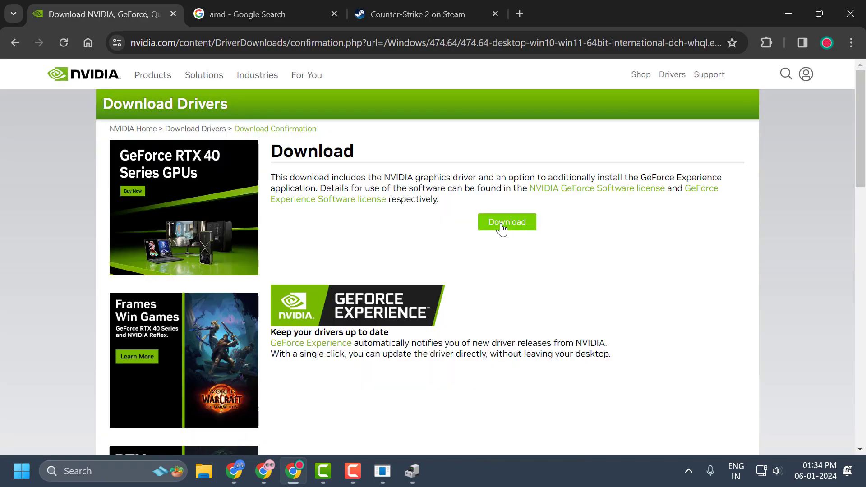
left_click(502, 226)
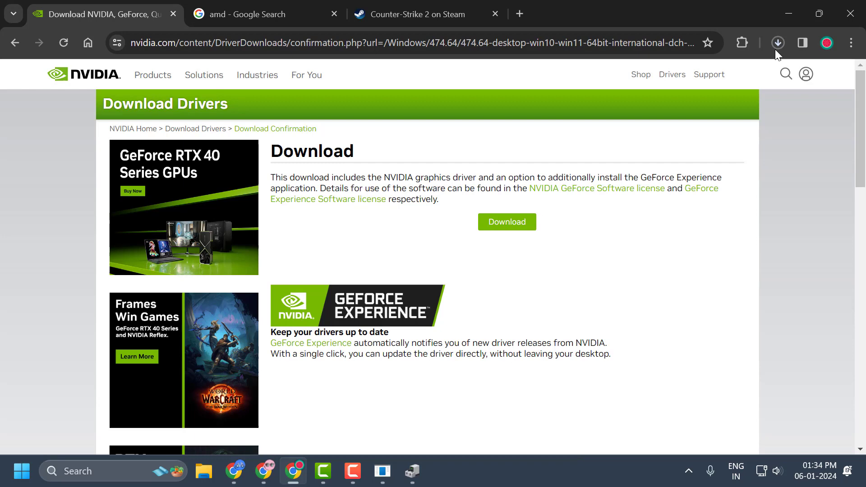
left_click(776, 47)
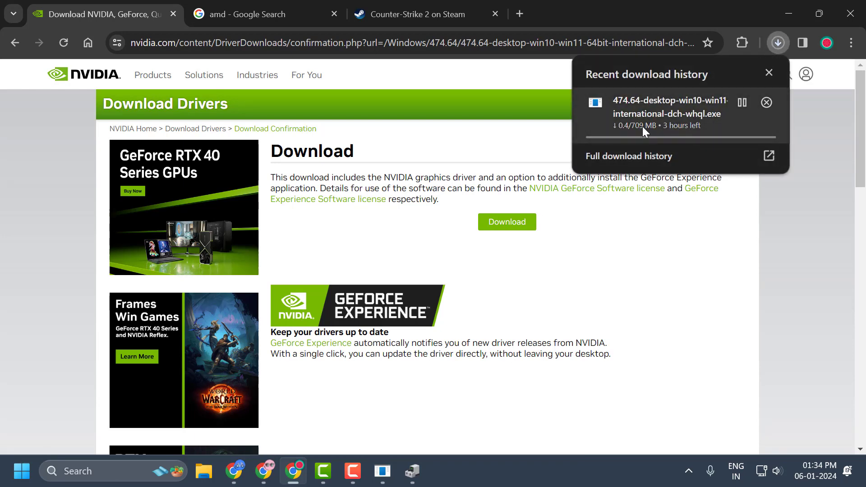
left_click(772, 42)
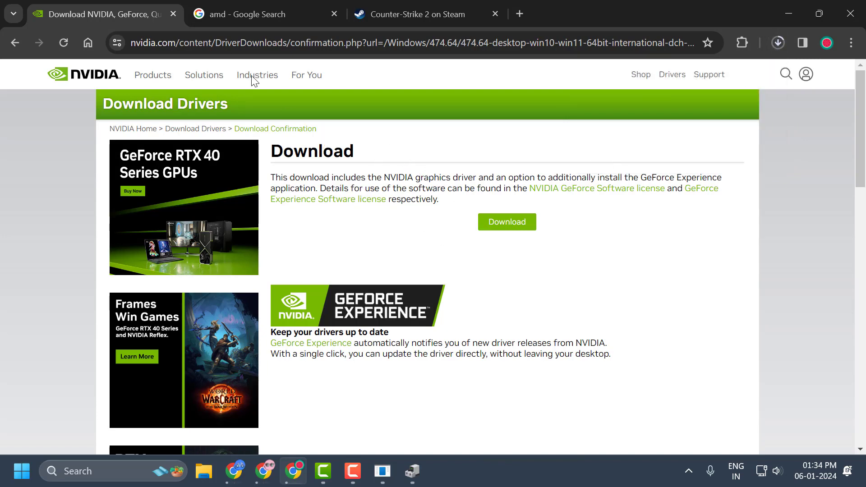
Open the AMD Drivers and Support page from the existing Google results for amd.
left_click(245, 9)
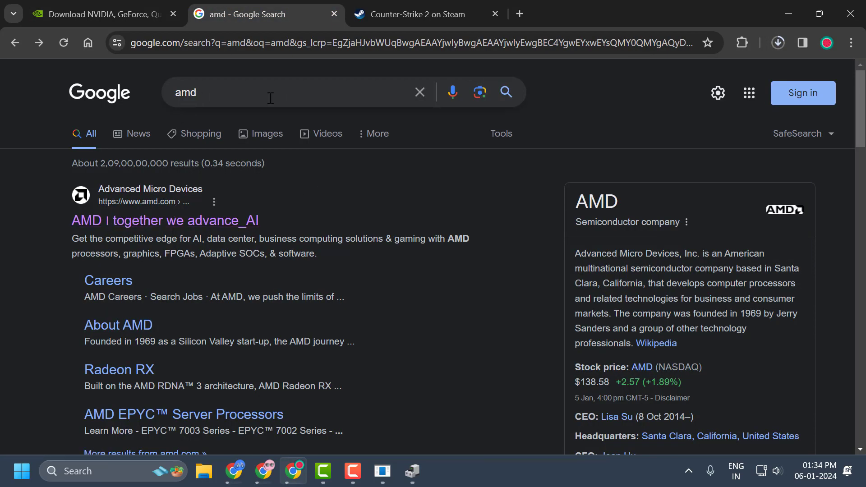
scroll(239, 247, "down", 3)
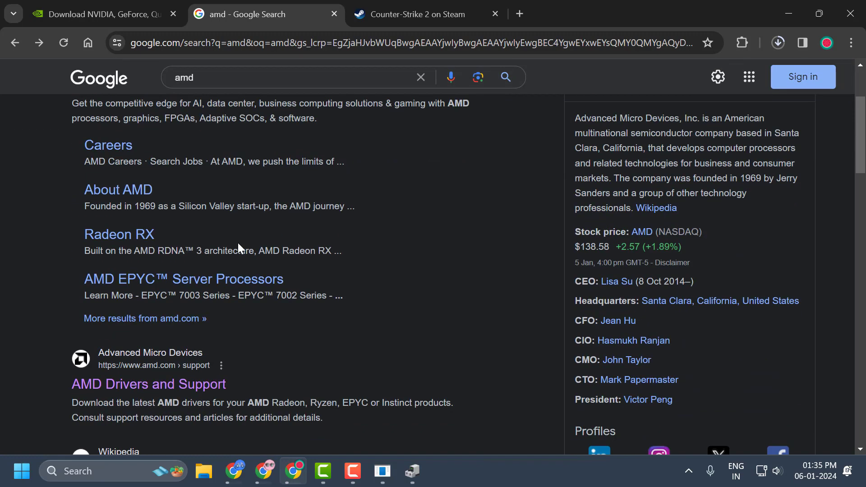
scroll(255, 239, "down", 2)
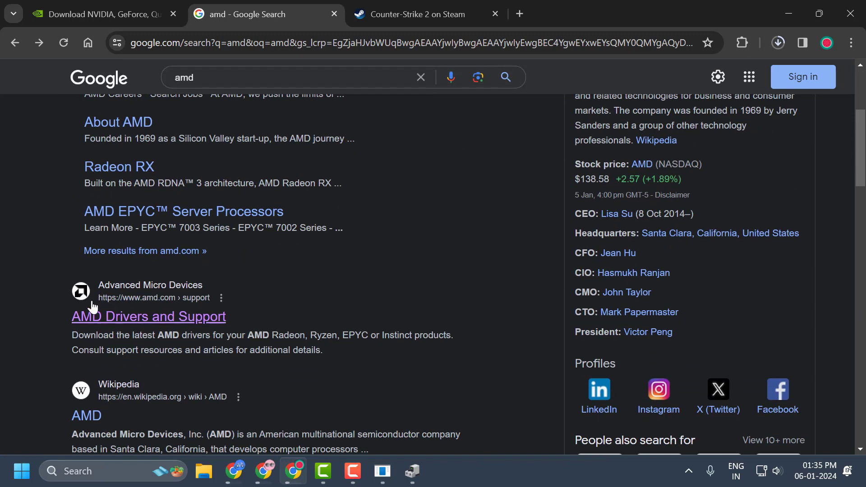
left_click(159, 322)
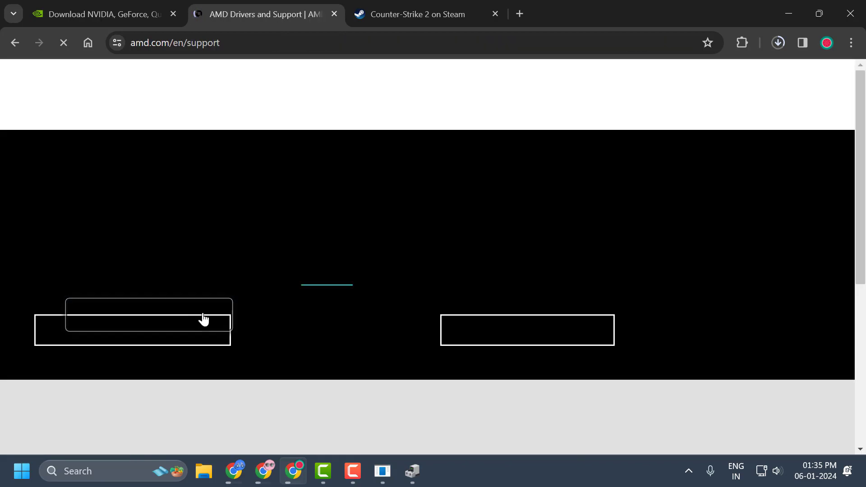
Choose AMD Radeon RX 7600 in AMD's product search and submit it to open its drivers page.
scroll(292, 302, "down", 3)
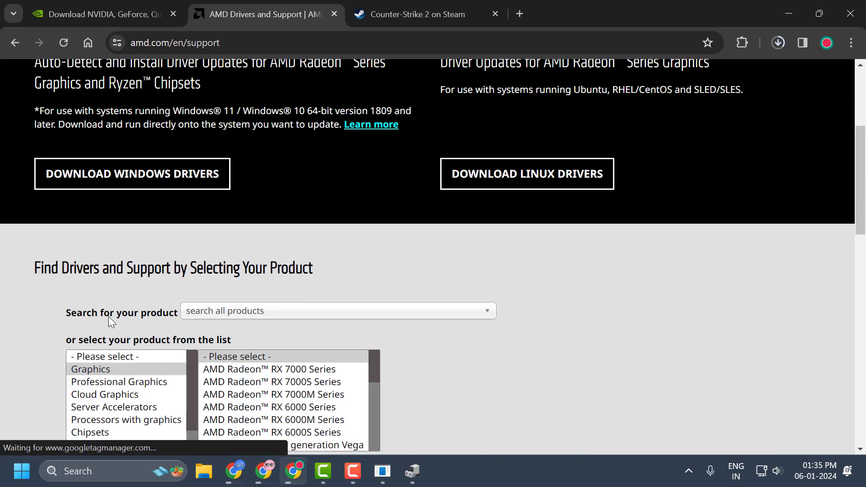
scroll(252, 311, "down", 3)
left_click(378, 176)
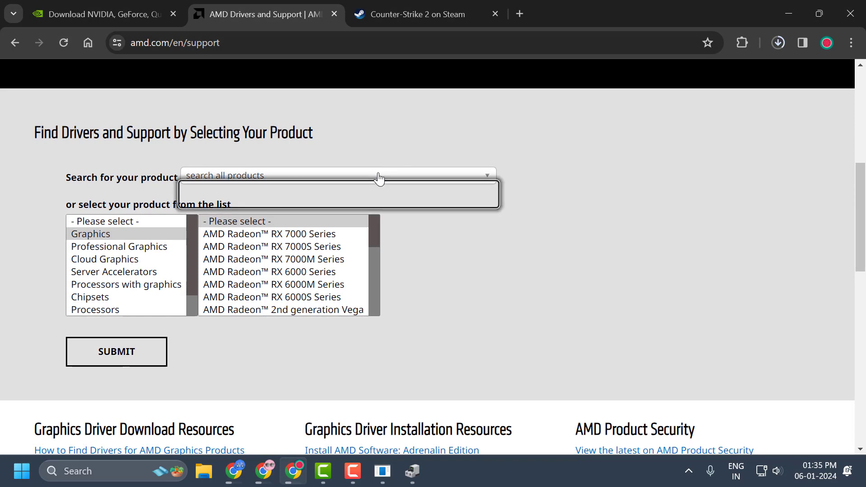
scroll(256, 305, "down", 2)
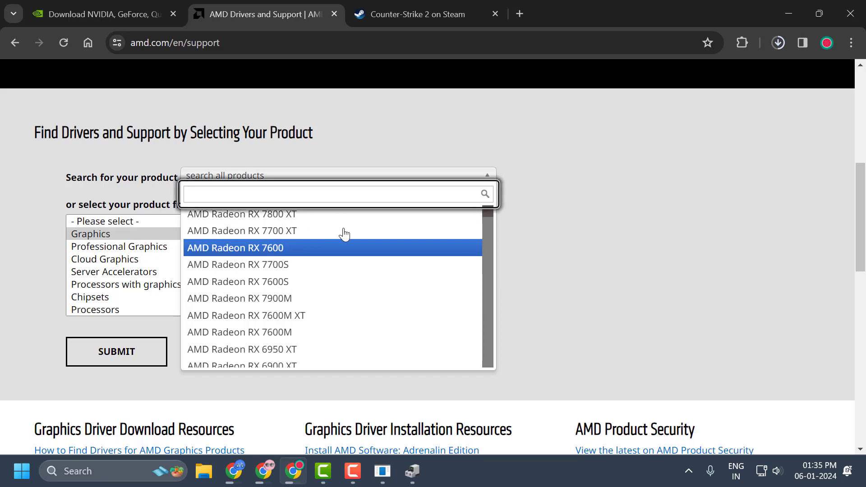
key("Return")
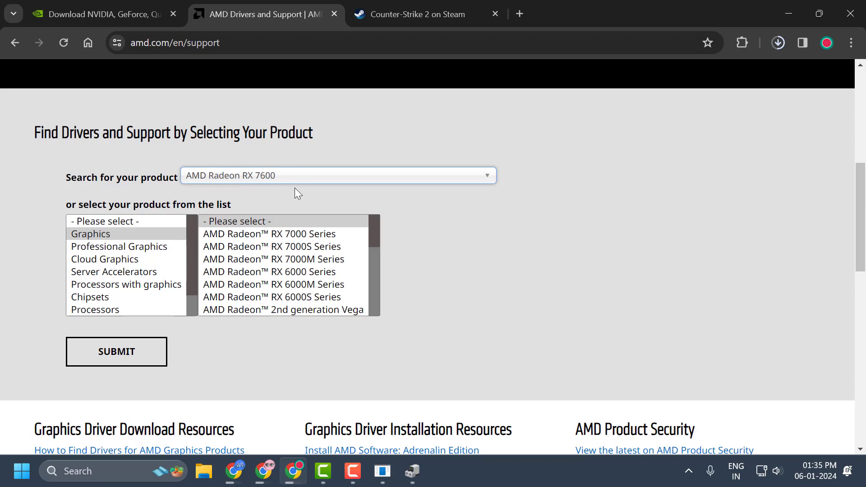
left_click(119, 358)
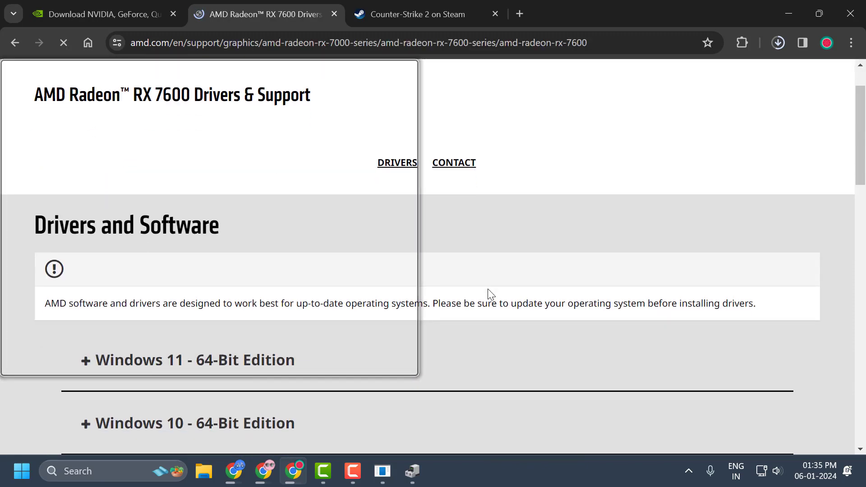
Expand the Windows 11 - 64-Bit Edition driver section for the Radeon RX 7600.
scroll(466, 290, "down", 3)
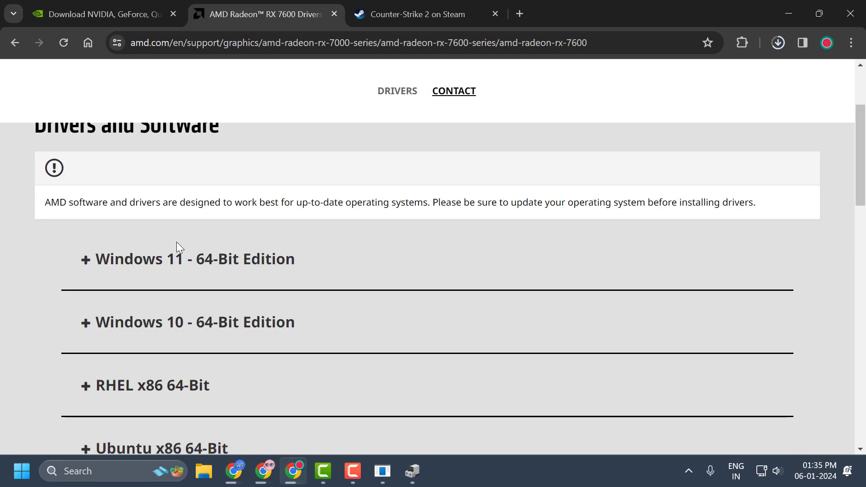
left_click(93, 267)
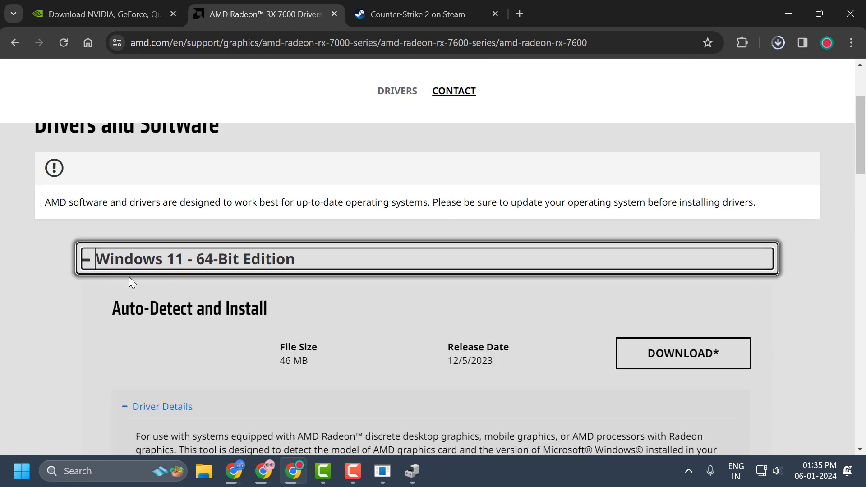
left_click(259, 309)
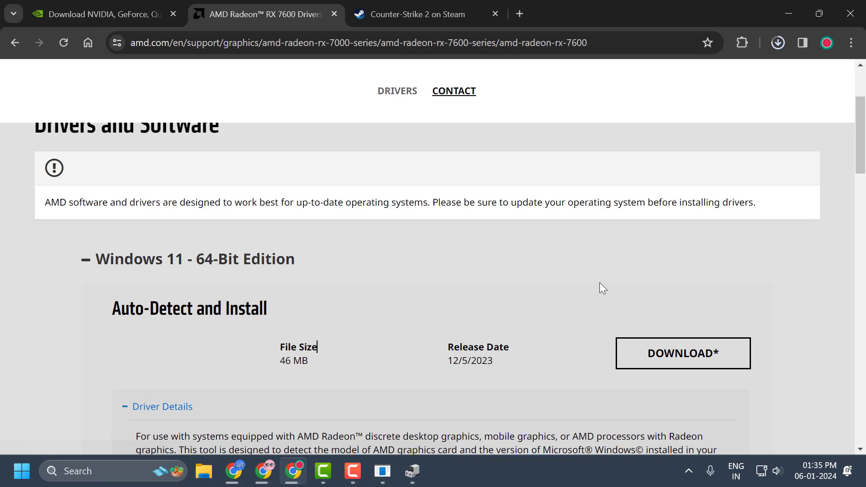
Check the driver download's progress, minimize Chrome, and close Device Manager.
left_click(778, 43)
left_click(777, 43)
left_click(788, 13)
left_click(562, 41)
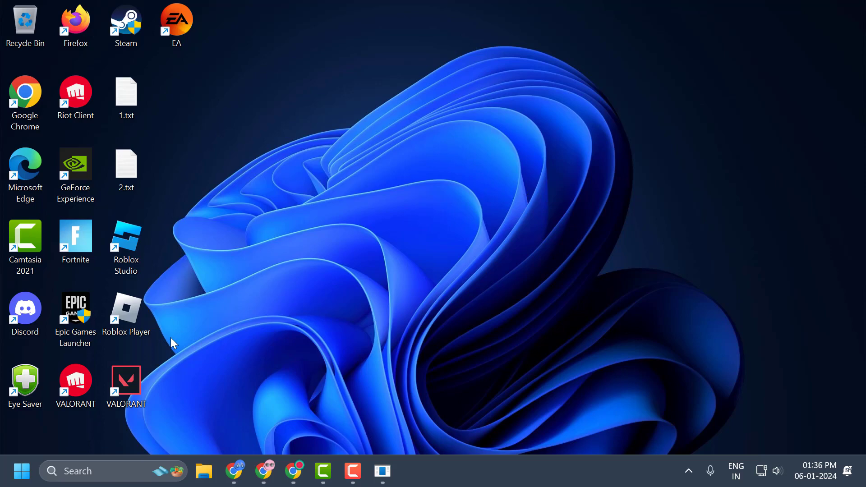
Open Windows Update settings, check for updates, and close Settings.
left_click(116, 477)
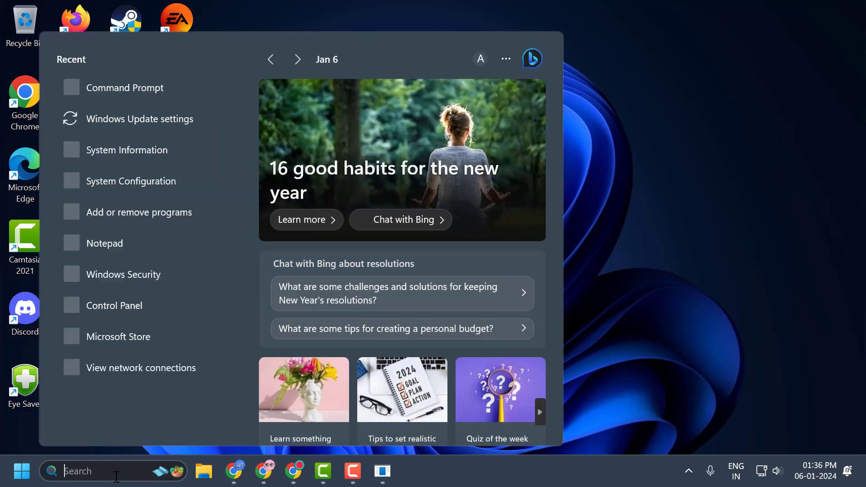
type("windows")
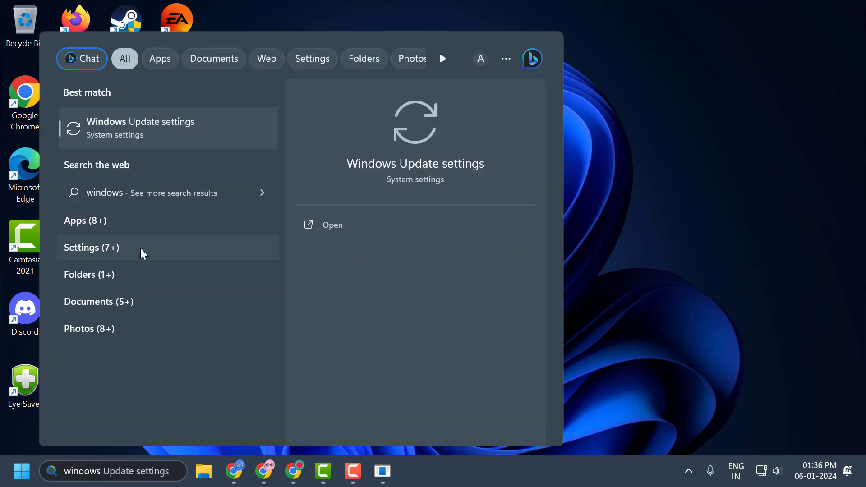
left_click(151, 139)
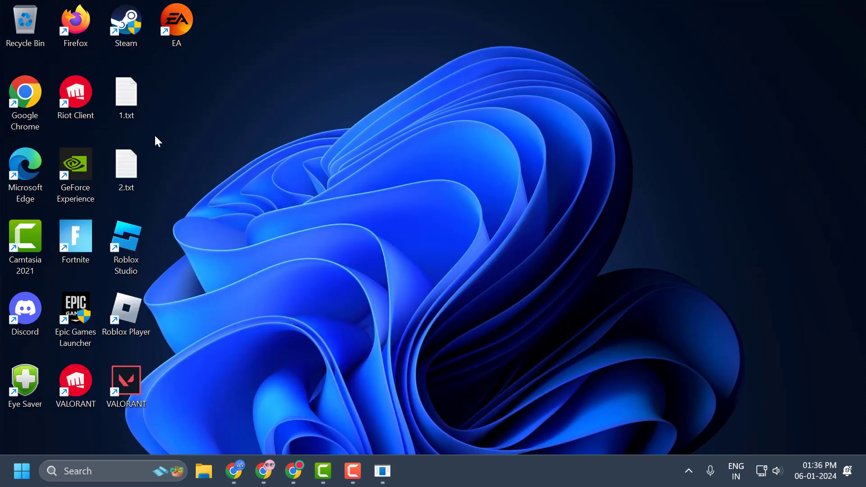
left_click(781, 116)
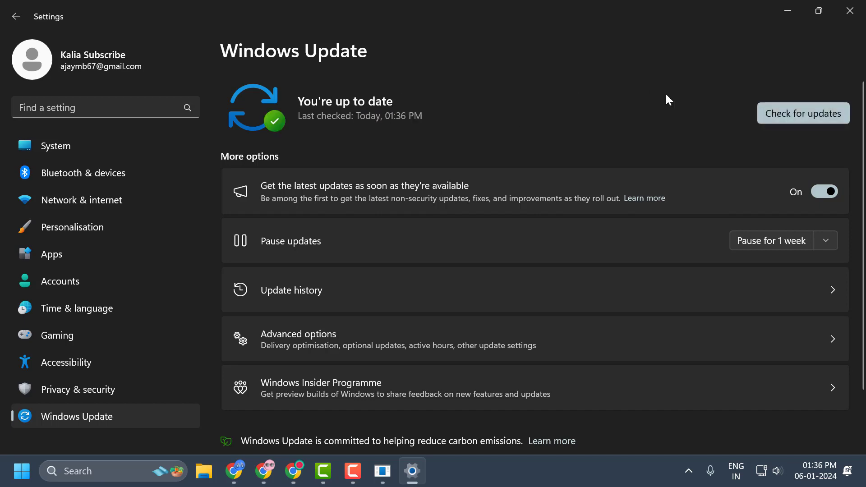
left_click(850, 10)
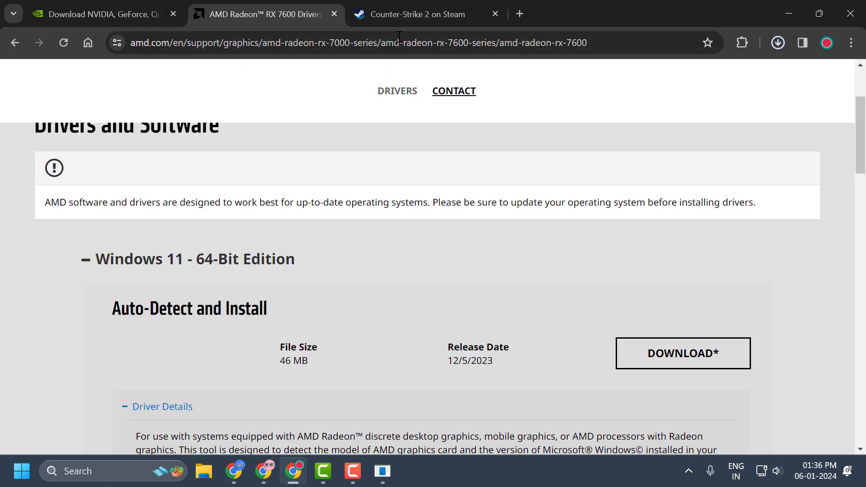
View the Windows system requirements on the Counter-Strike 2 Steam store page already loaded in Chrome.
left_click(408, 14)
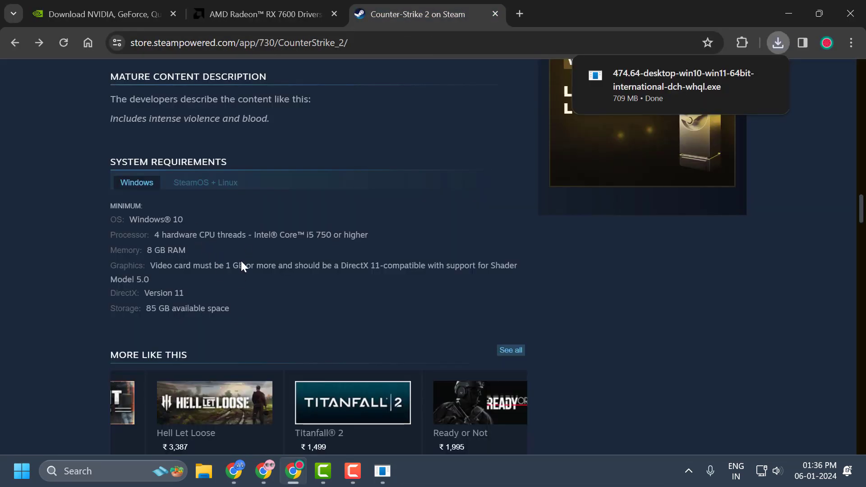